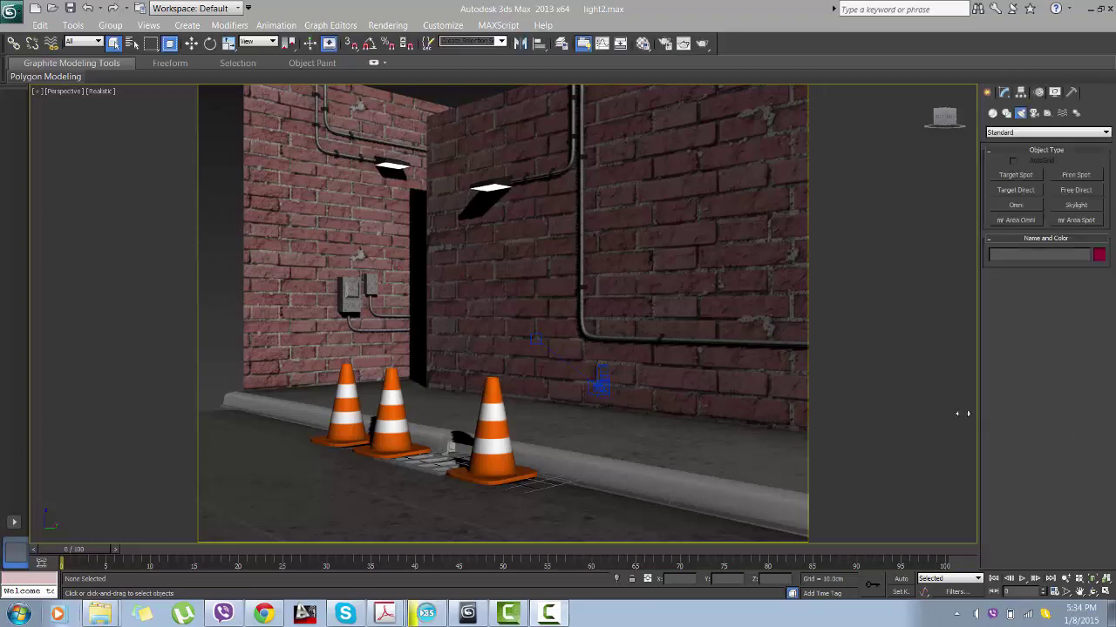
Place a Skylight (Sky001) in the alley and raise it slightly above the street near the right wall
click(1071, 207)
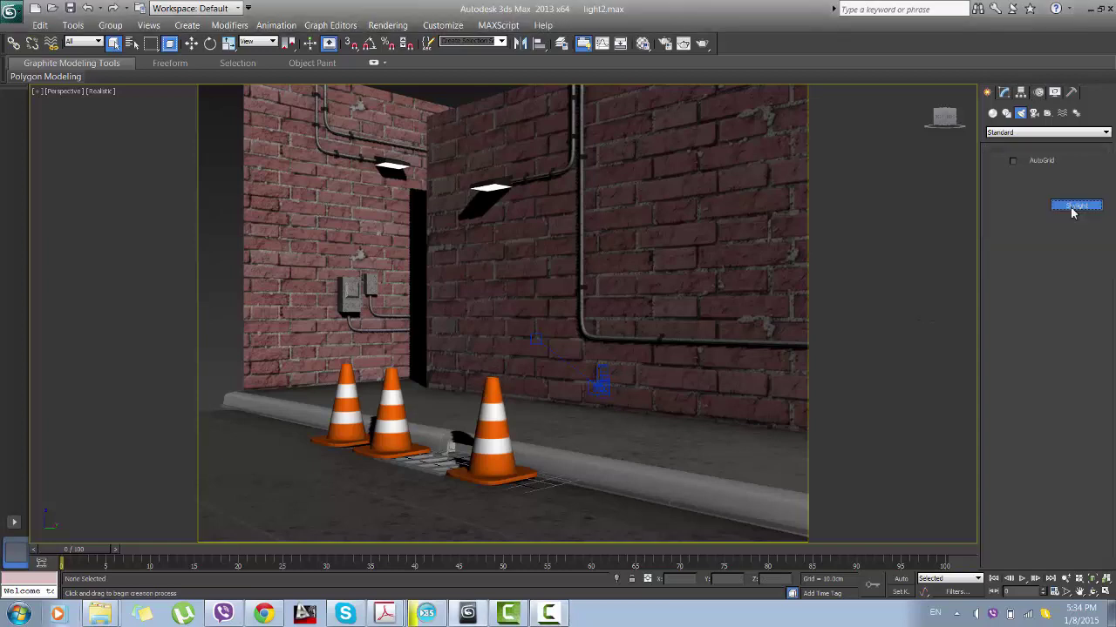
click(632, 441)
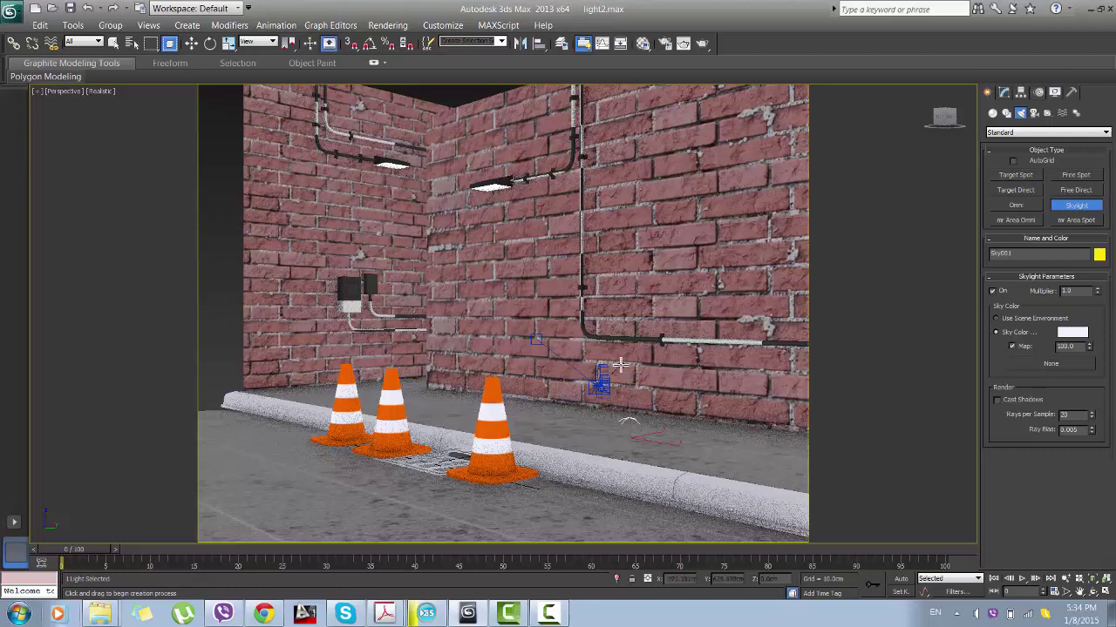
click(191, 42)
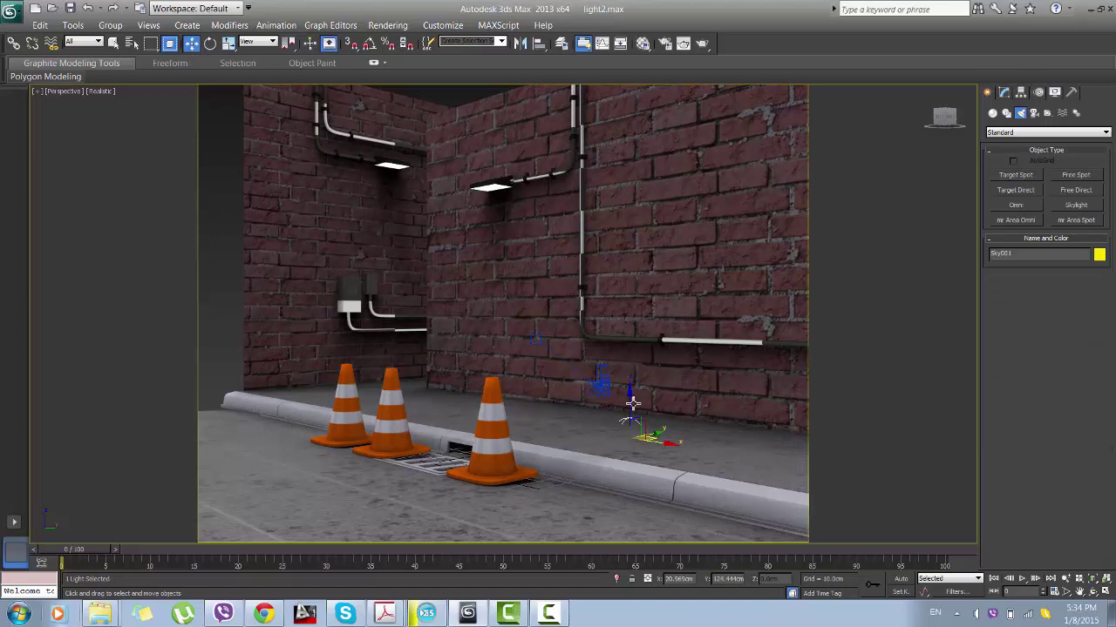
drag(633, 404, 629, 355)
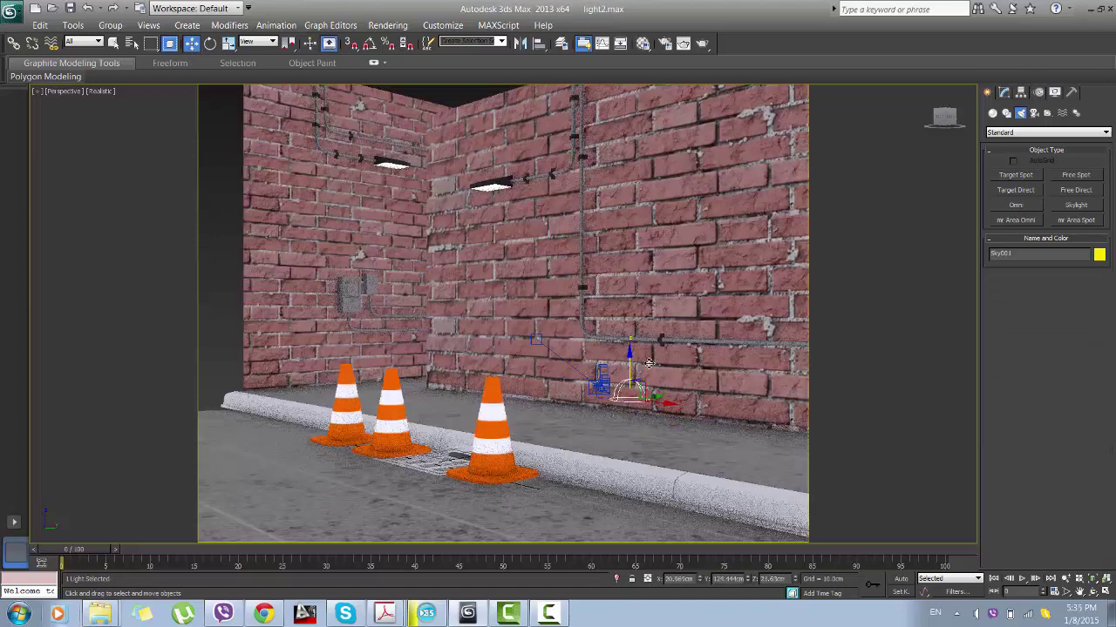
Open the skylight's settings in the Modify panel and run a first test render of the Perspective view
click(1004, 92)
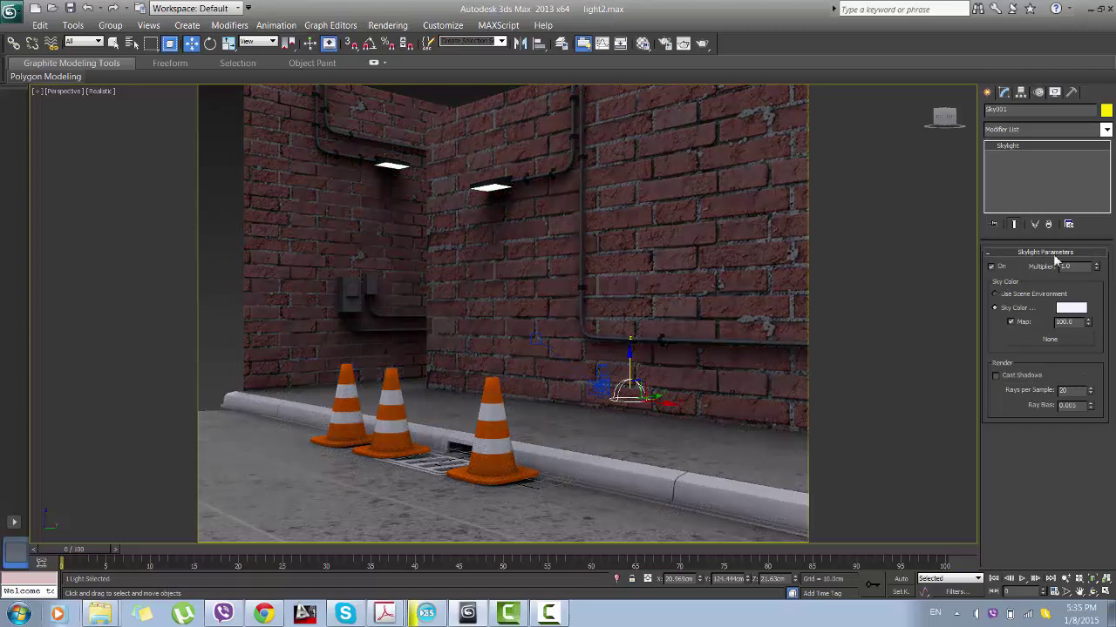
click(703, 44)
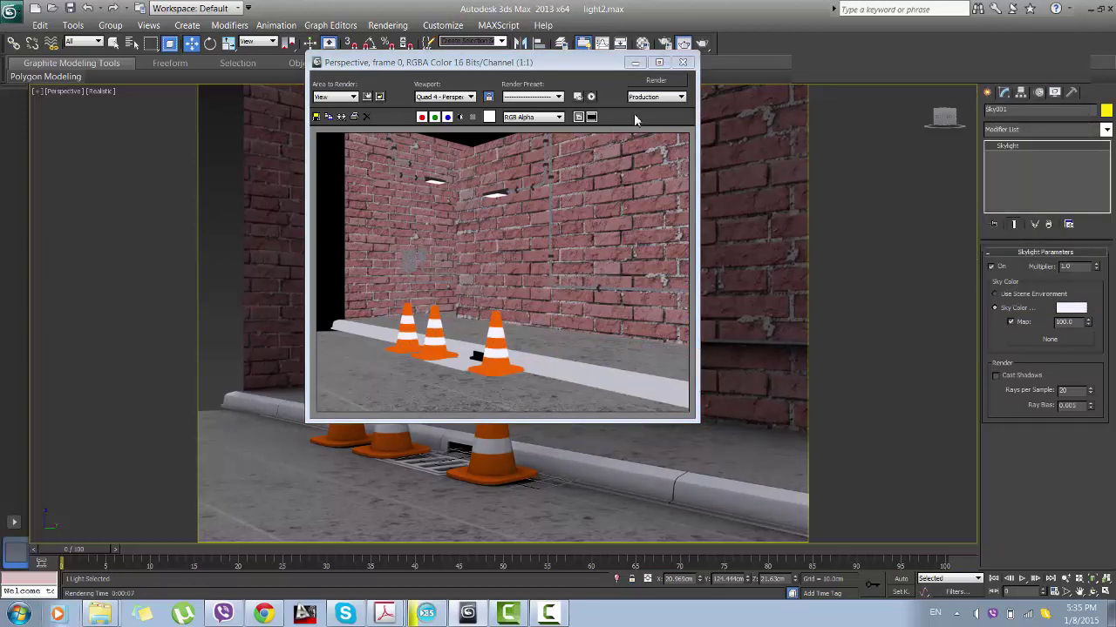
click(682, 63)
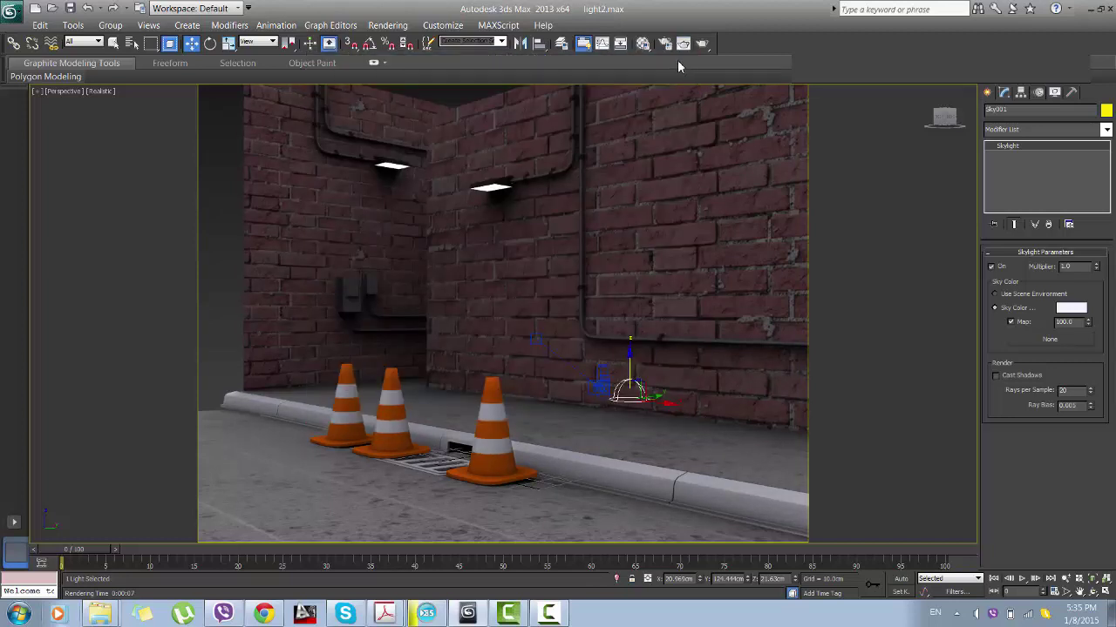
Turn on Cast Shadows for the skylight and render the alley with soft shadows
click(995, 376)
click(702, 42)
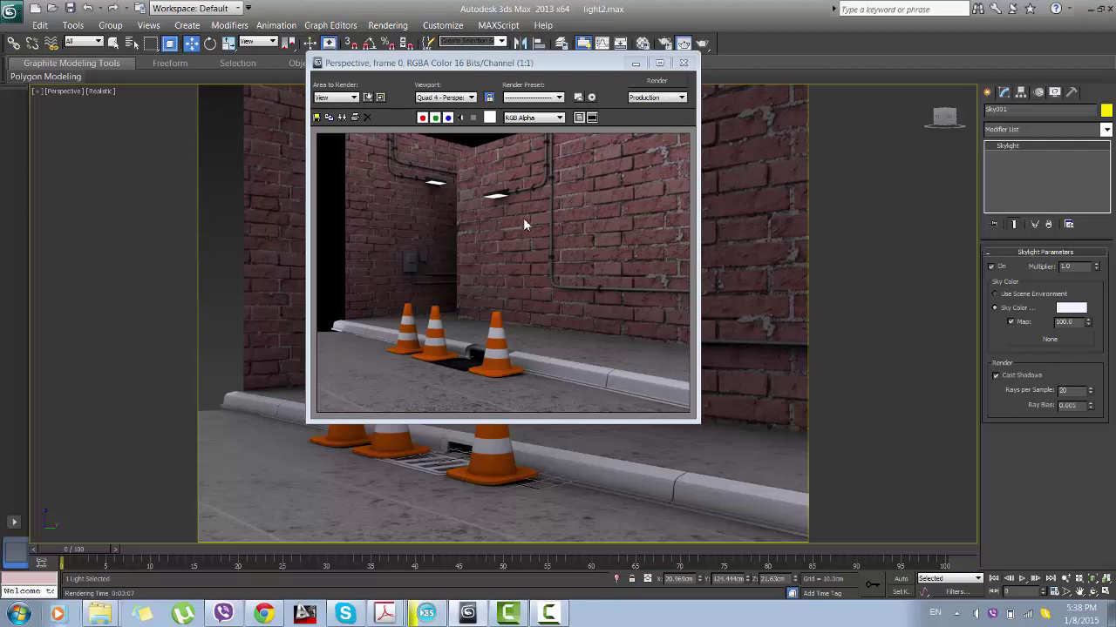
Re-render the alley with skylight Rays per Sample lowered to 3 for a quicker test
click(682, 64)
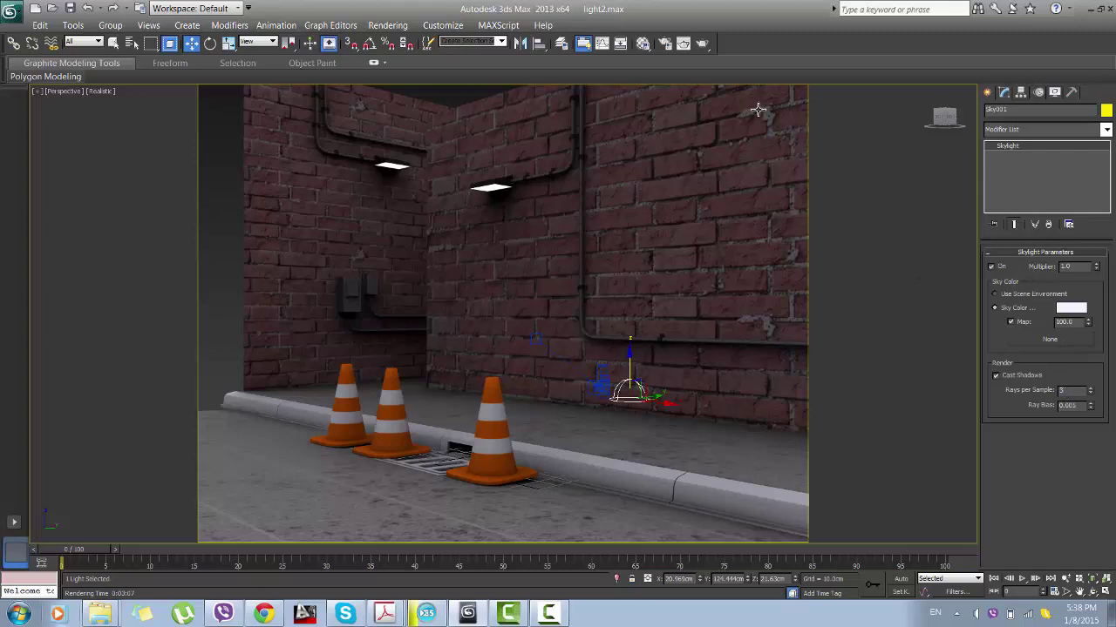
click(702, 45)
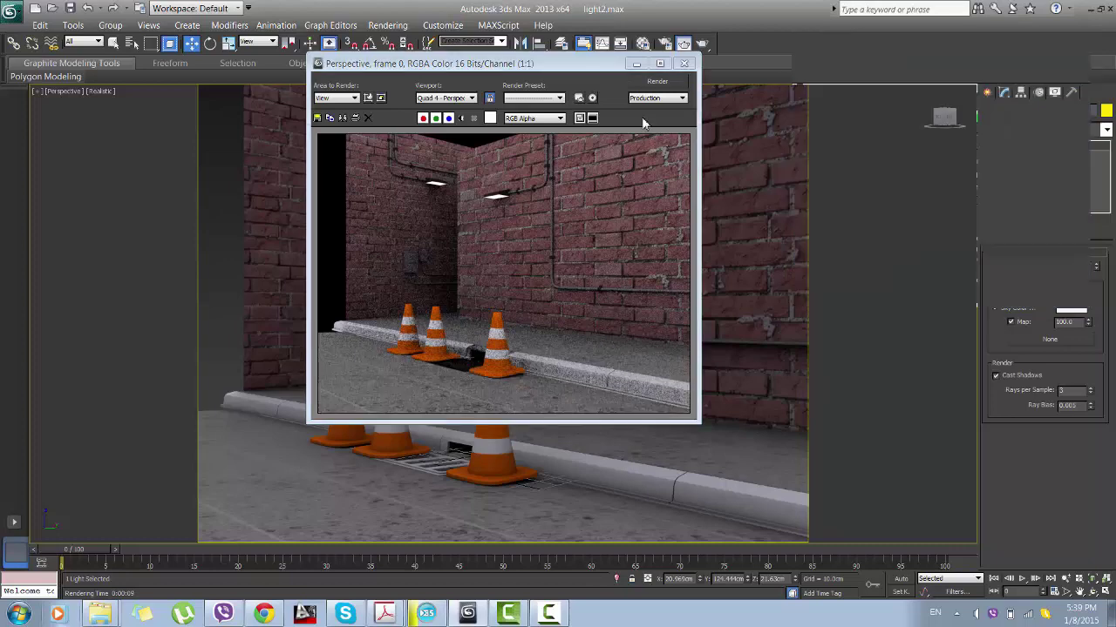
click(684, 64)
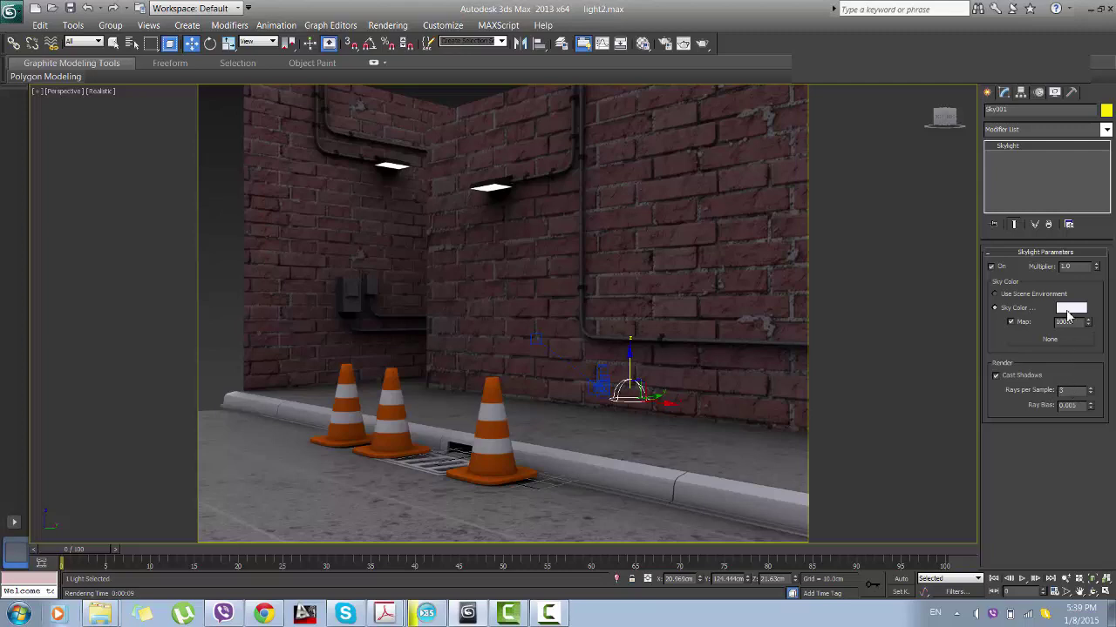
Tint the skylight's sky colour soft purple and test-render the alley
click(1069, 314)
click(367, 99)
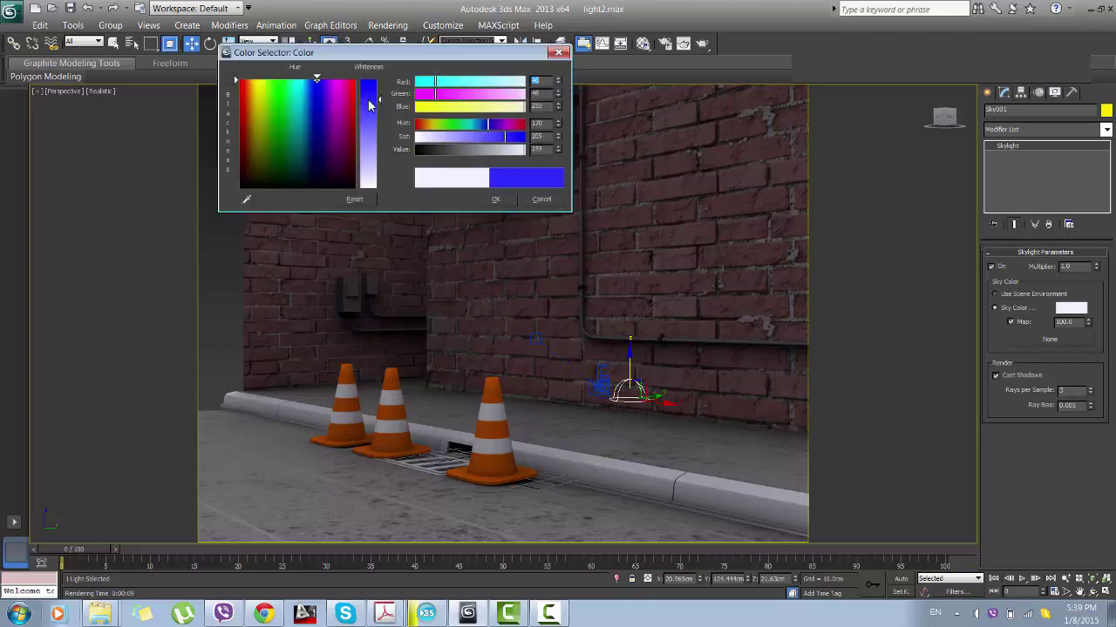
click(375, 131)
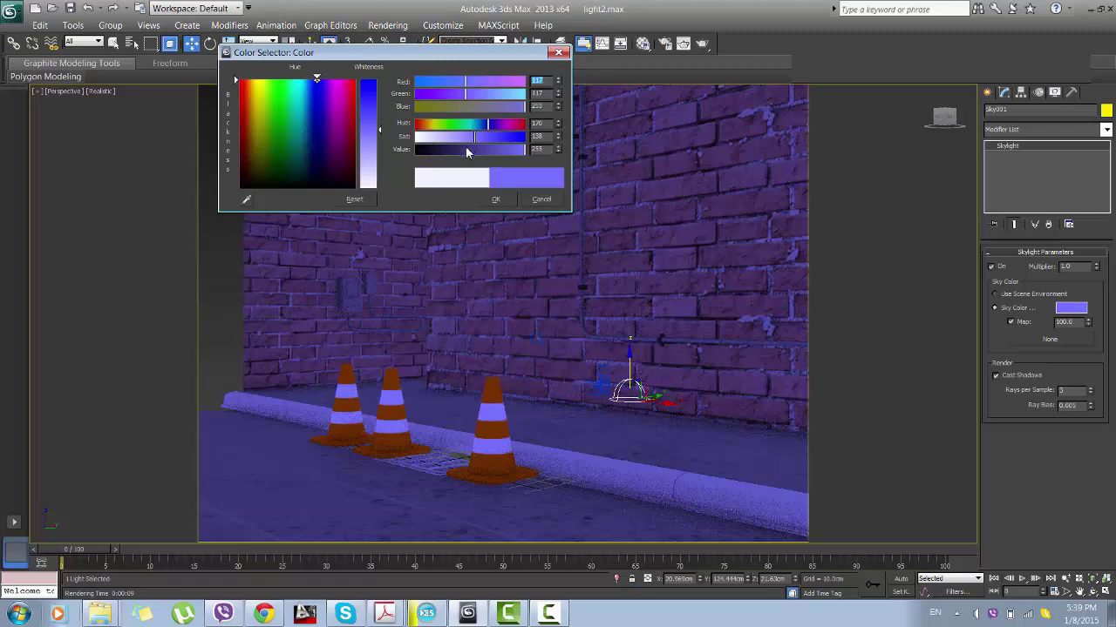
click(448, 137)
click(495, 198)
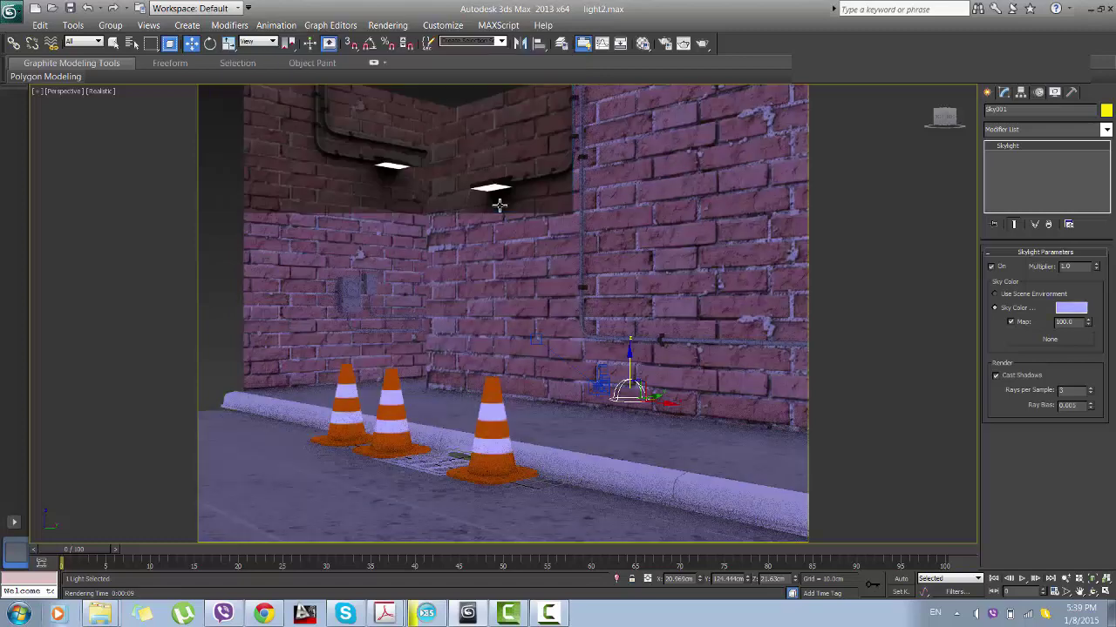
click(704, 44)
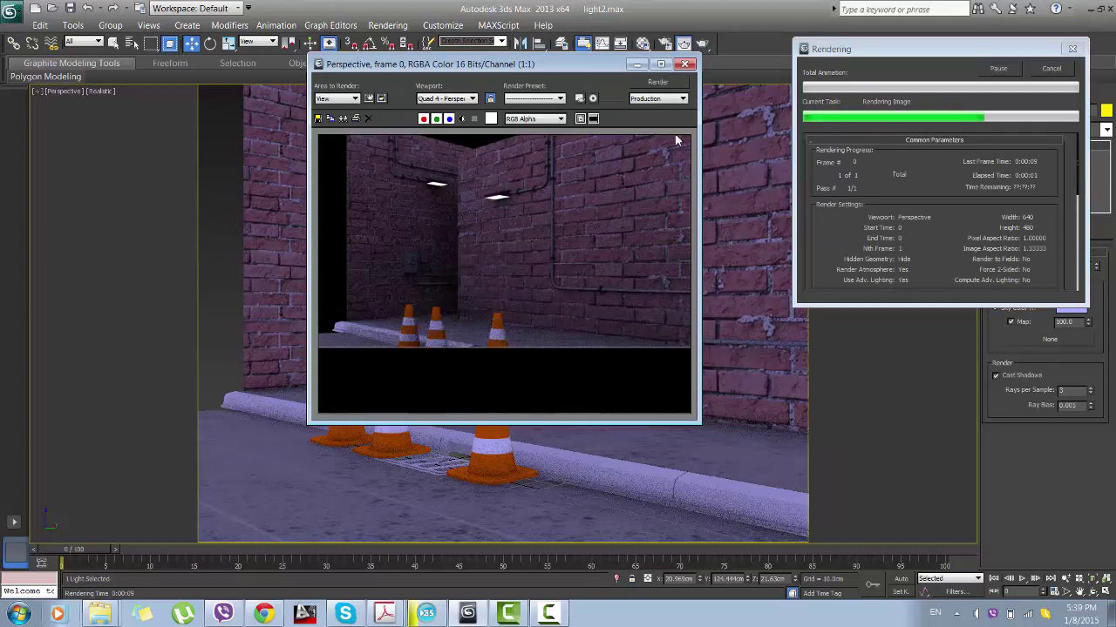
click(687, 66)
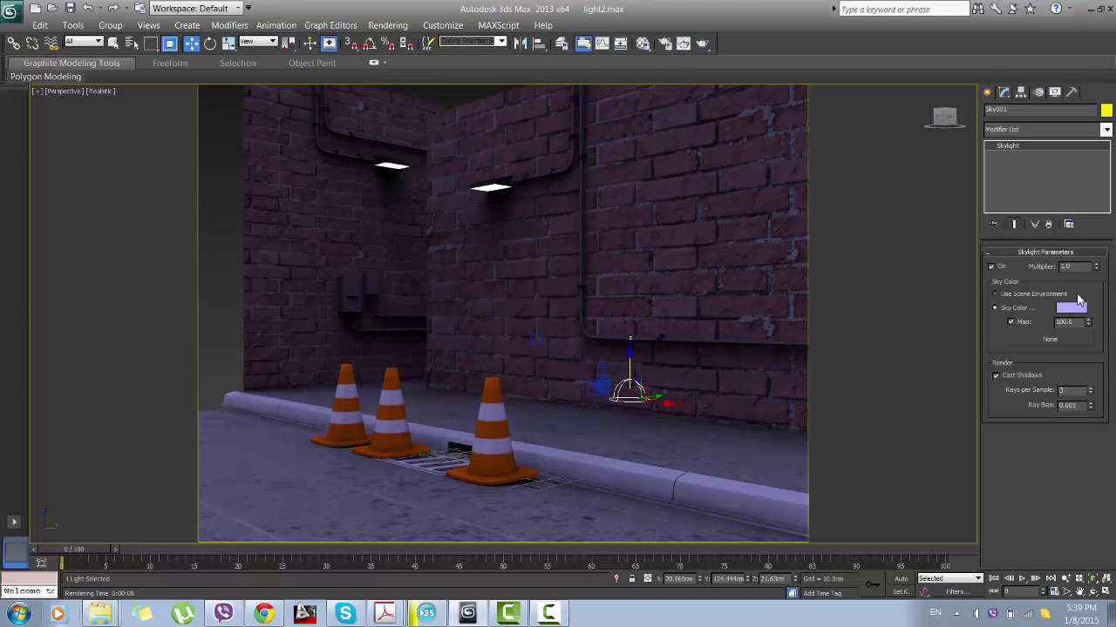
Change the sky colour to a much paler, near-white lavender
click(1074, 308)
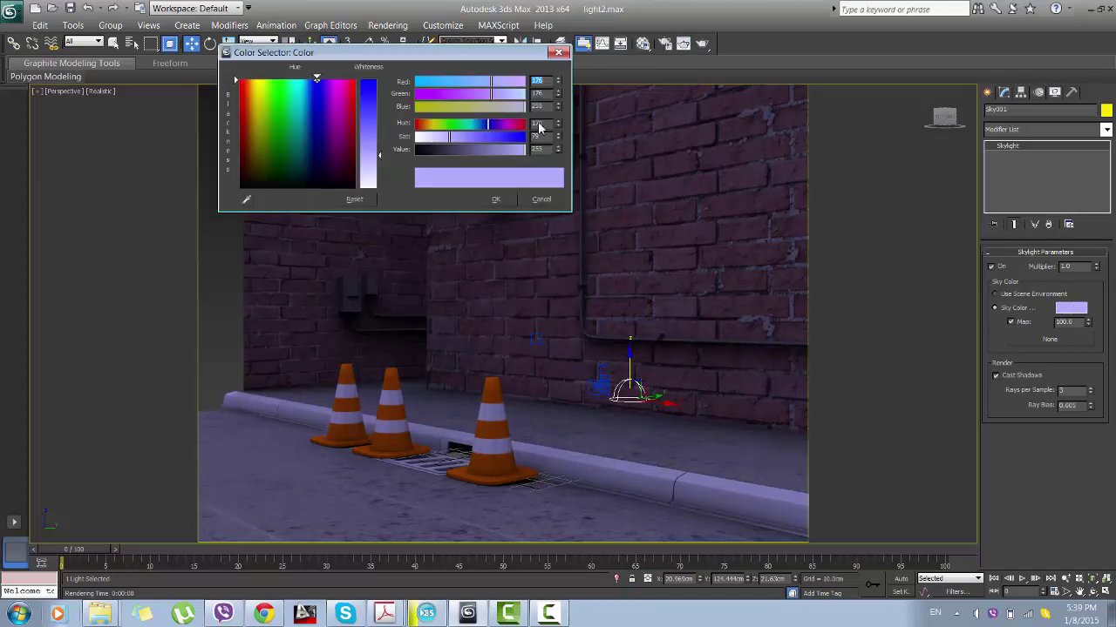
click(370, 181)
click(501, 204)
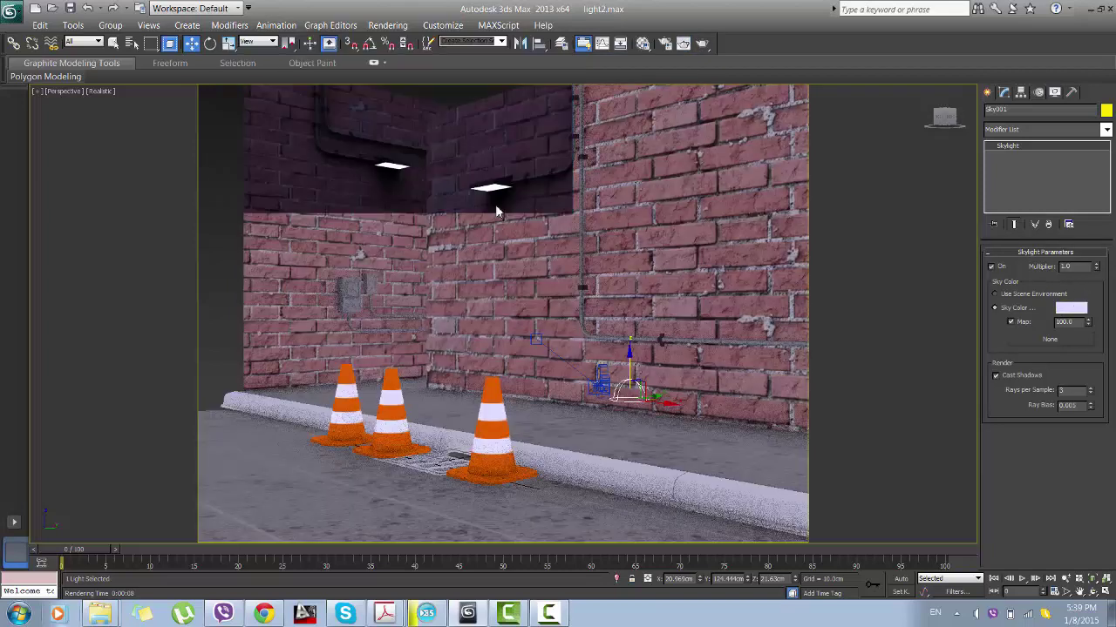
click(986, 91)
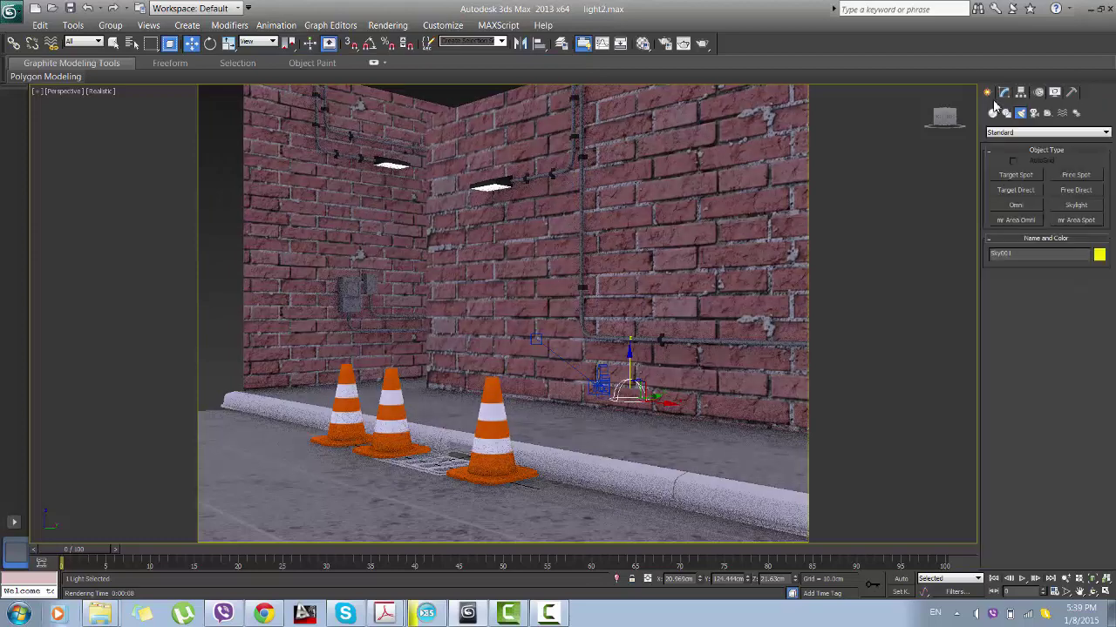
In four-viewport layout, create a Target Direct light high above the alley, aimed downward
click(1106, 593)
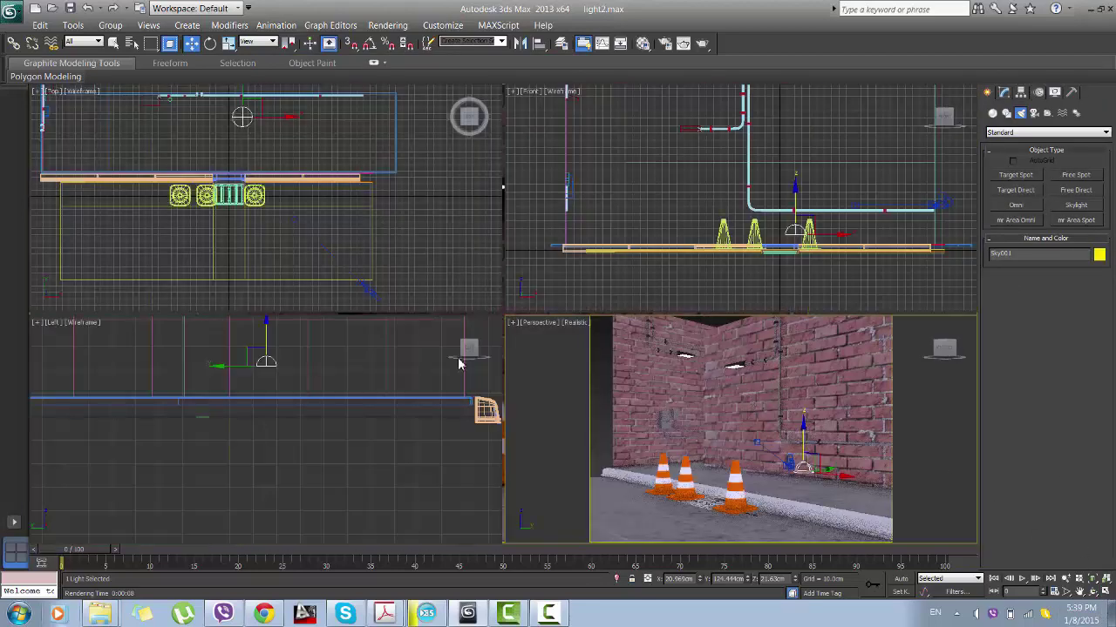
middle_drag(443, 378, 432, 435)
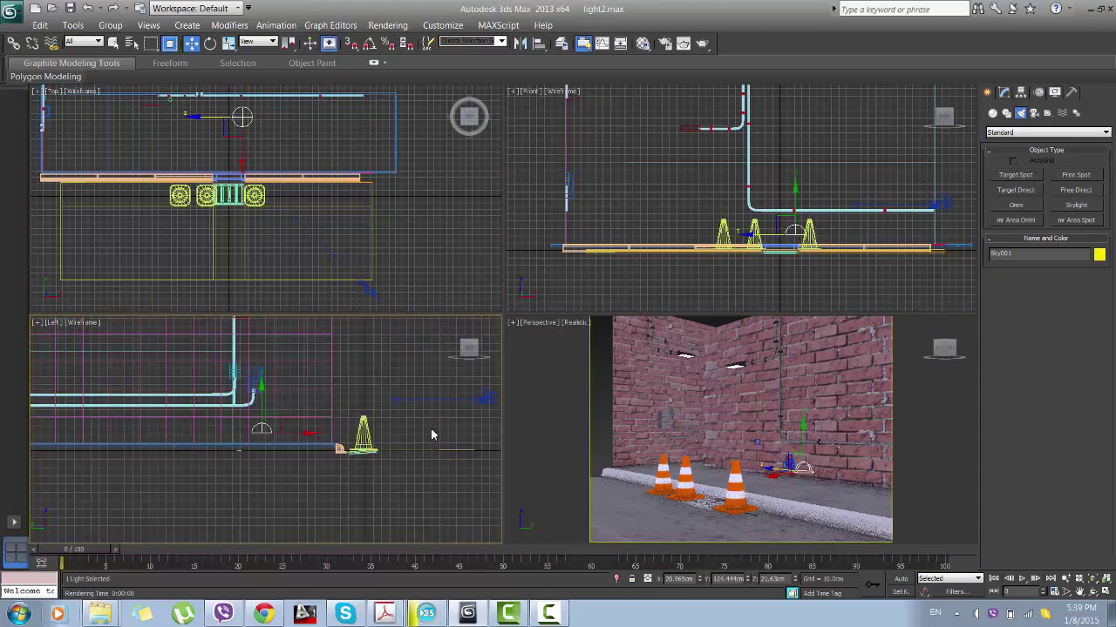
click(1021, 190)
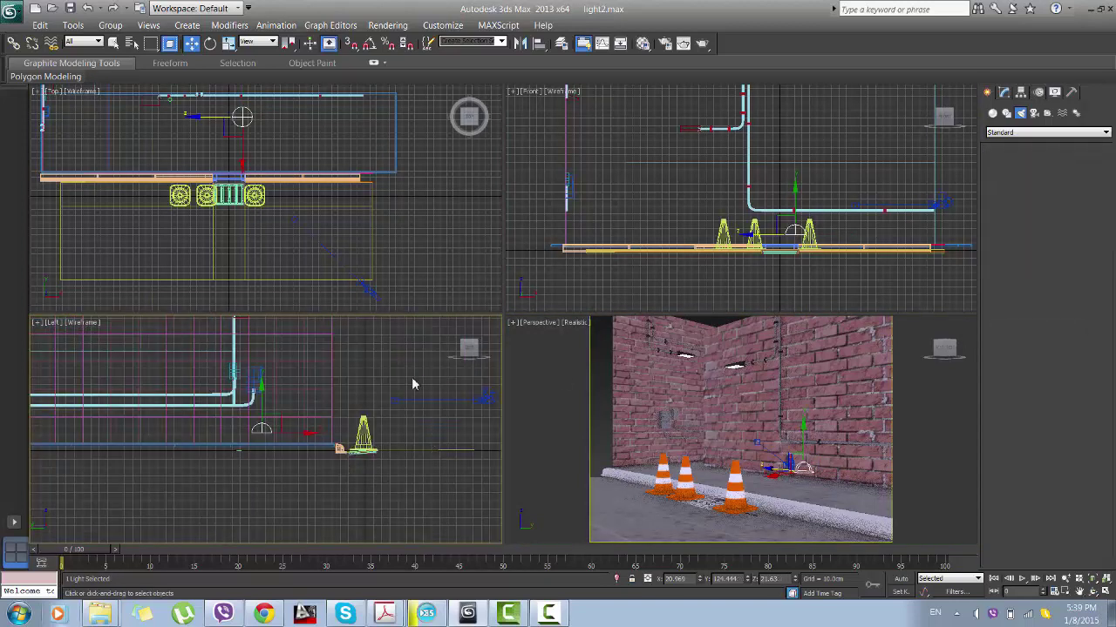
alt+middle_drag(434, 342, 381, 377)
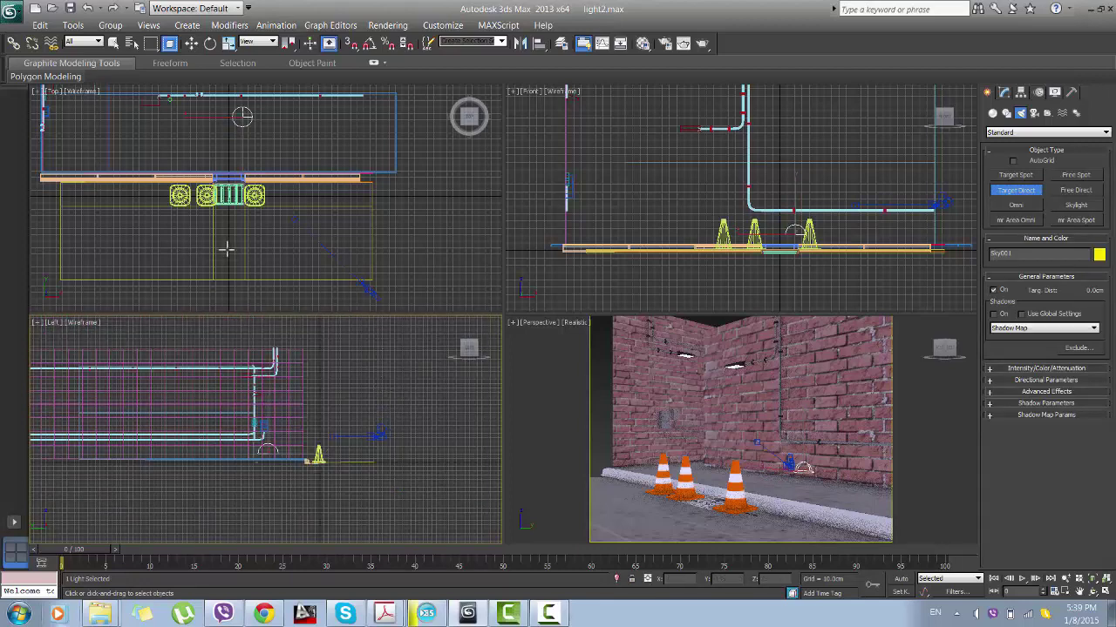
middle_drag(226, 250, 283, 247)
drag(411, 359, 338, 394)
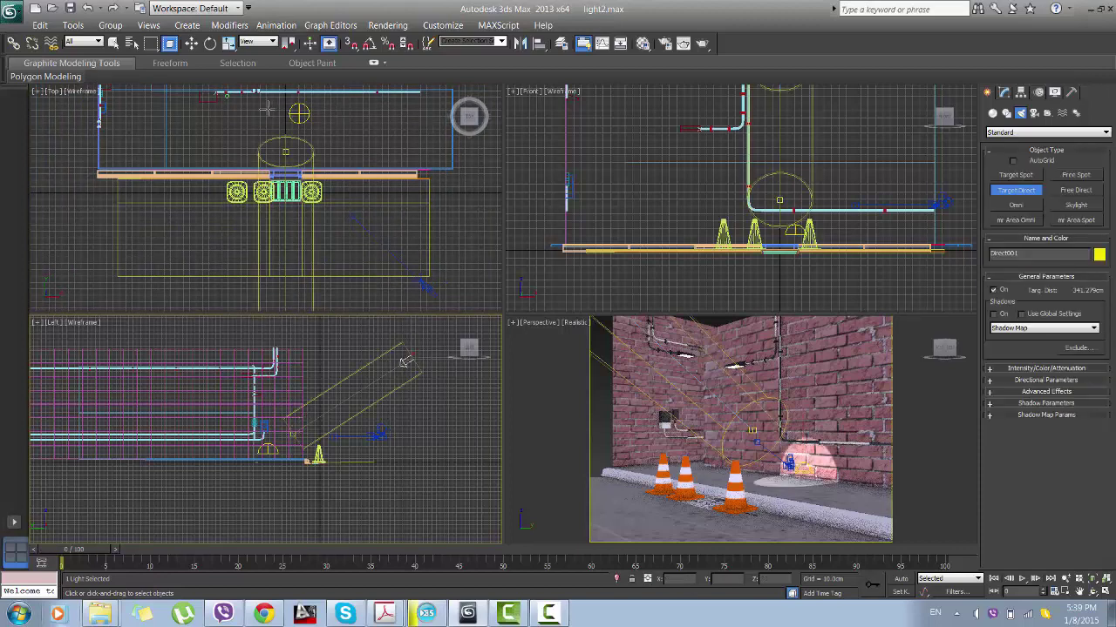
Move the direct light's target and source so its beam lights a patch of the right brick wall
click(190, 44)
middle_drag(315, 310, 342, 268)
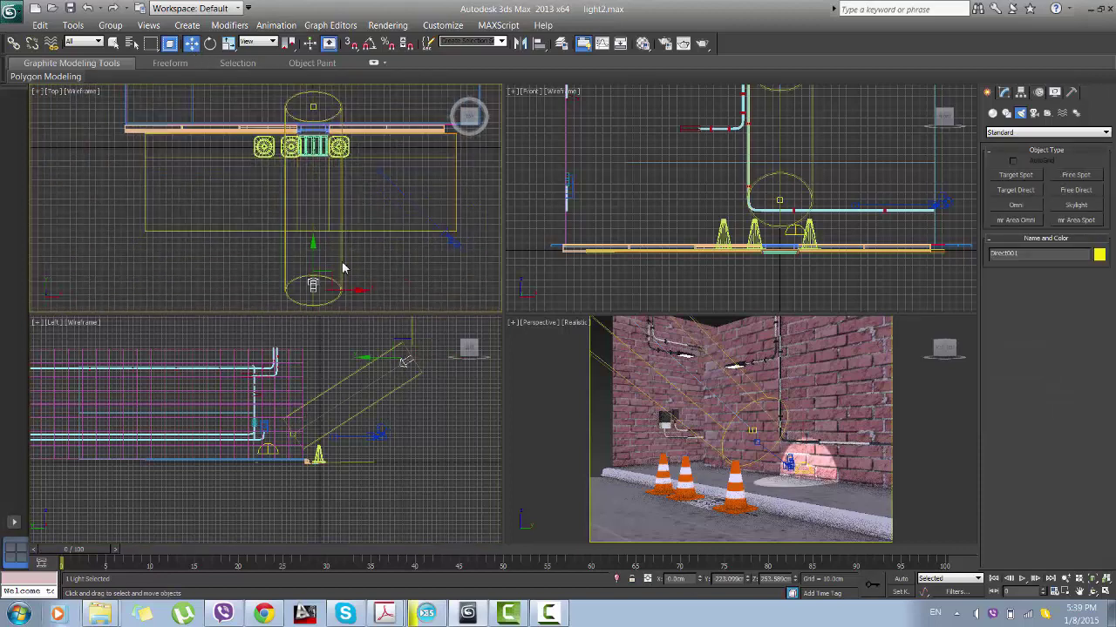
drag(348, 290, 153, 277)
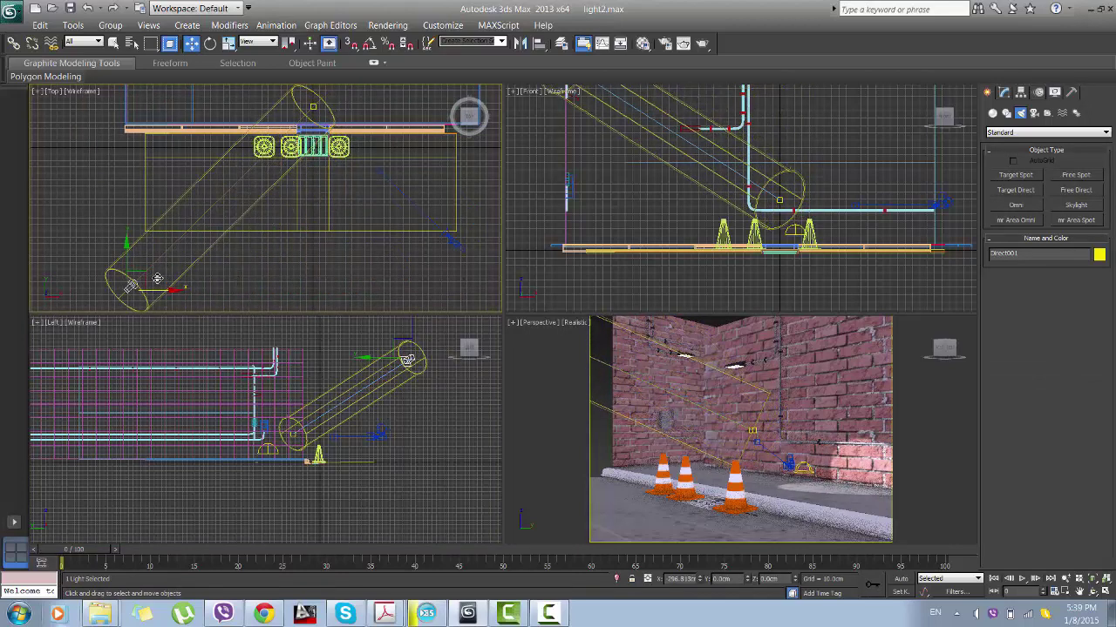
scroll(645, 216, down, 1)
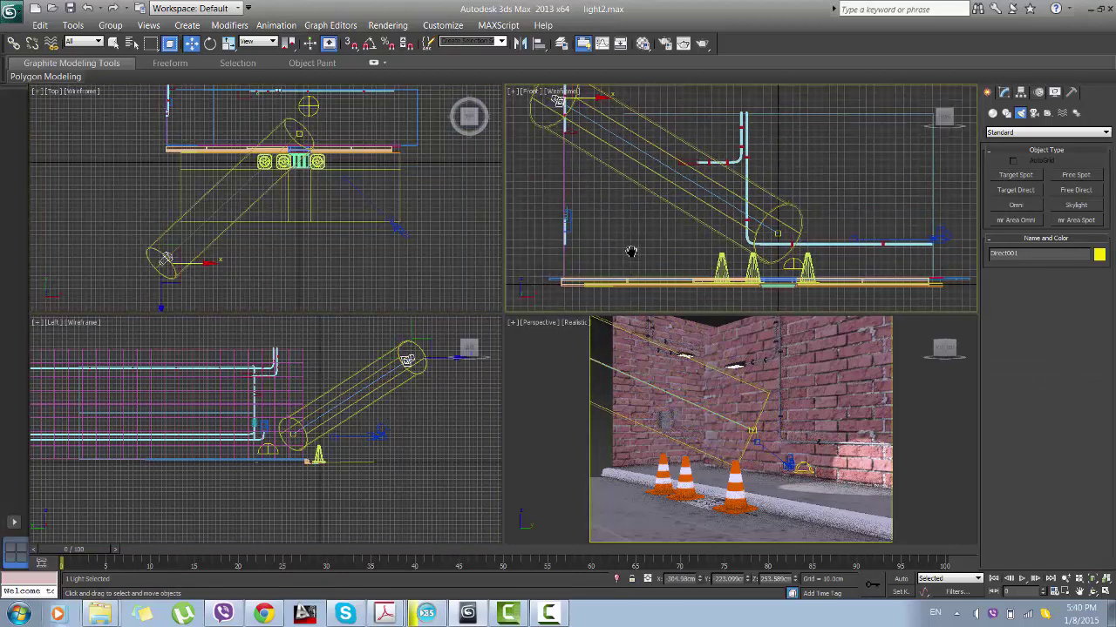
scroll(684, 222, down, 1)
scroll(722, 228, down, 1)
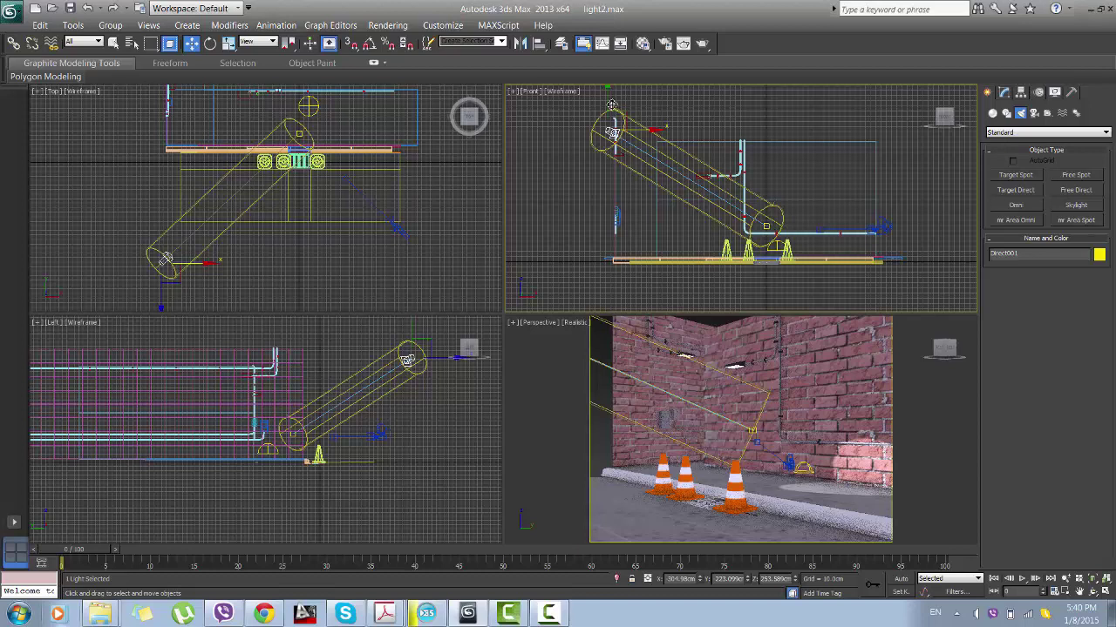
drag(612, 106, 613, 151)
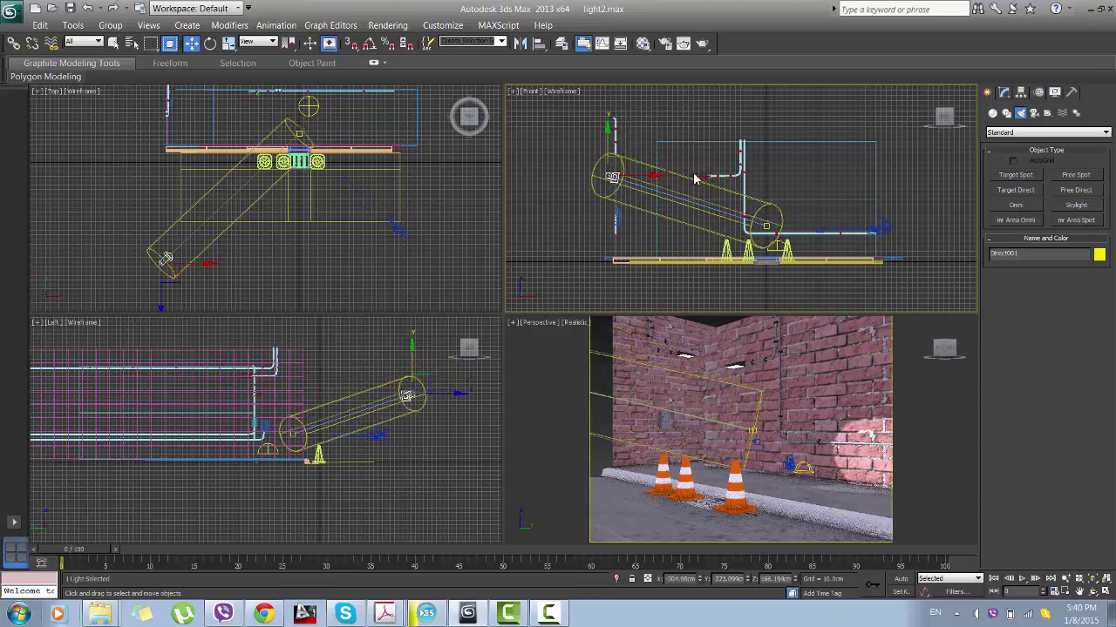
click(562, 376)
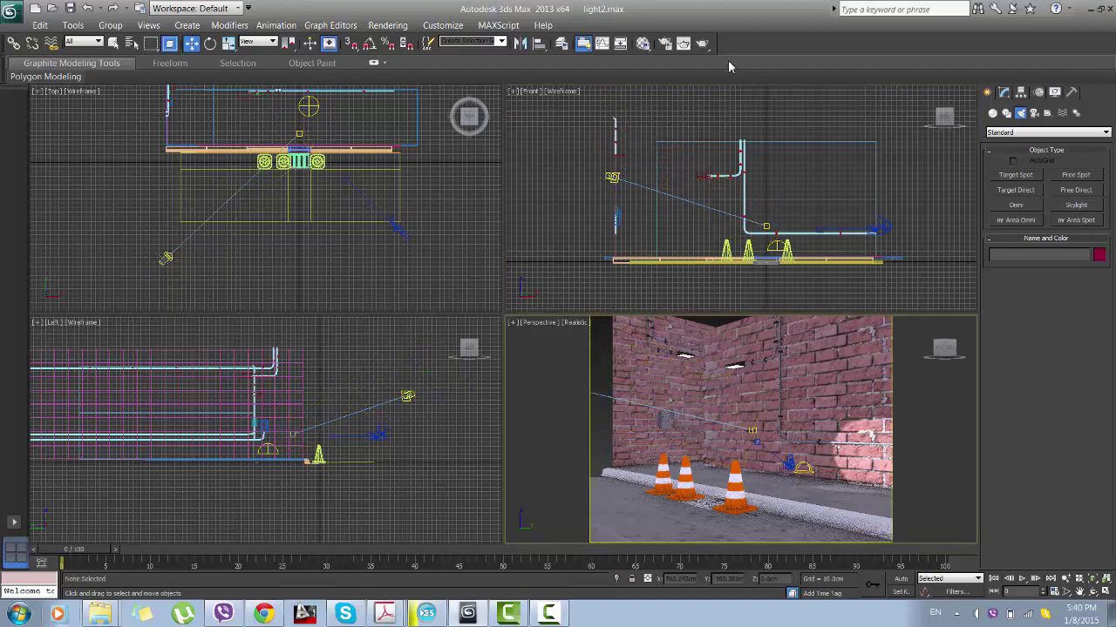
Render the Perspective view with Shift+Q to check the alley under both lights
key(shift+q)
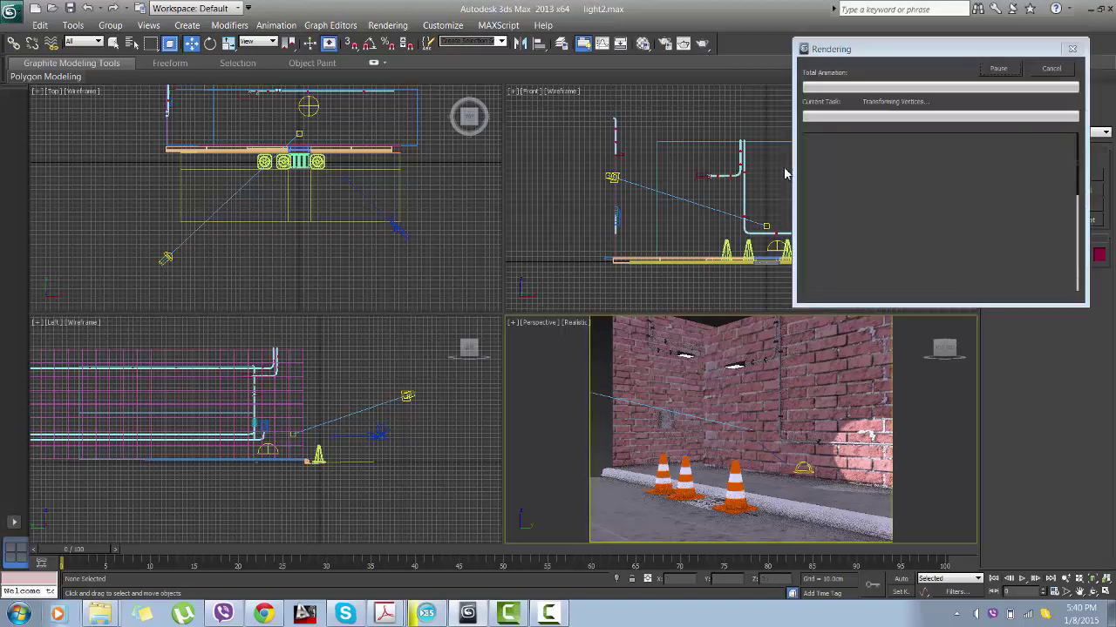